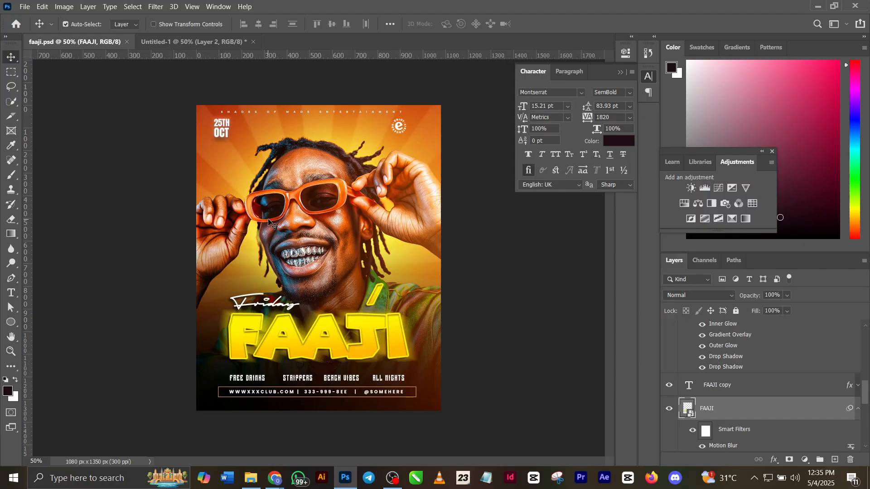
Step: Close the help page, browse the flyer tutorials on the shadesofmade YouTube channel in the browser, and return to Photoshop
key(F1)
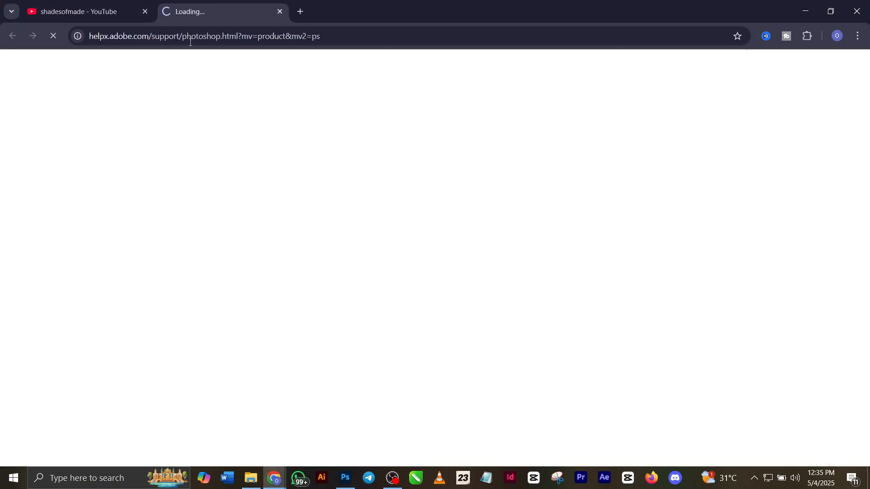
click(276, 11)
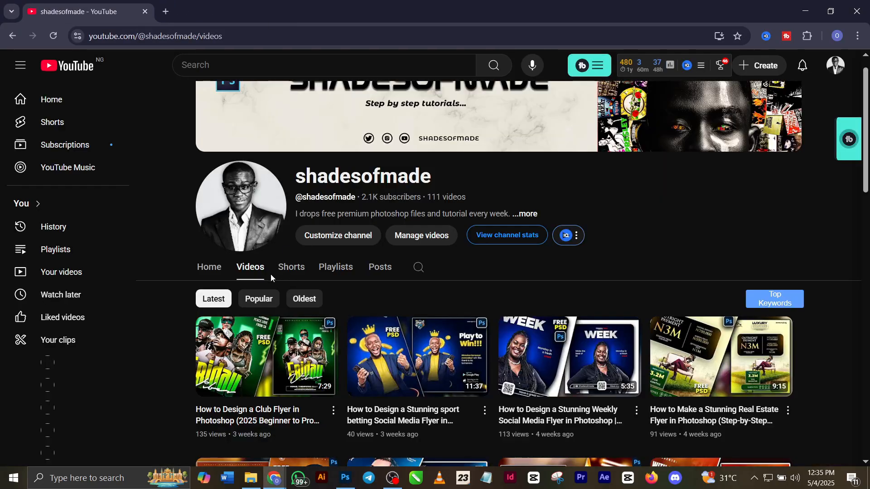
scroll(469, 368, down, 2)
scroll(469, 367, down, 4)
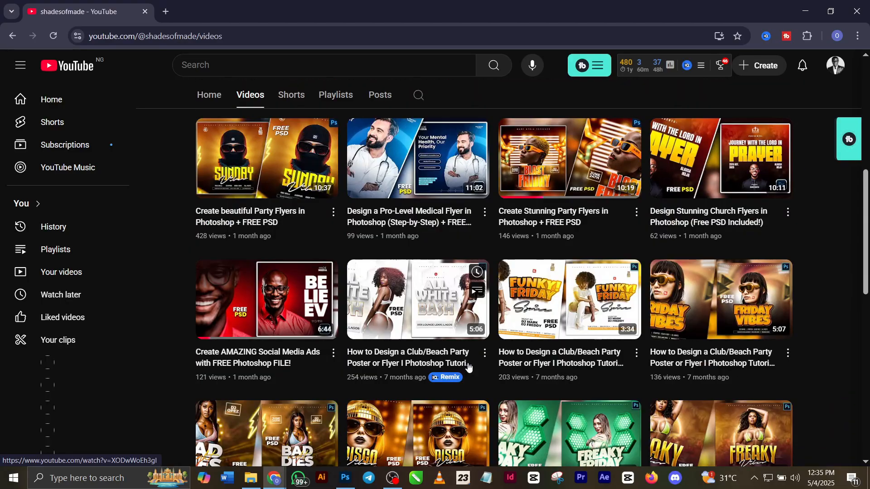
scroll(469, 368, down, 4)
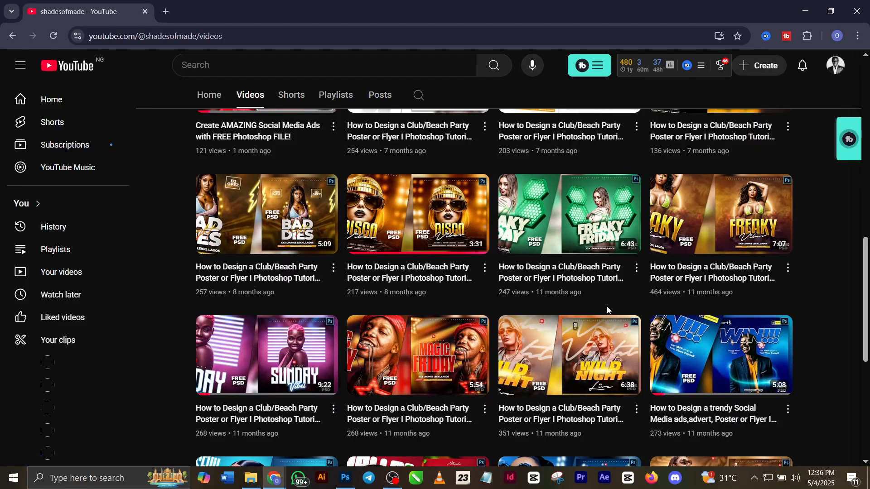
scroll(507, 335, down, 5)
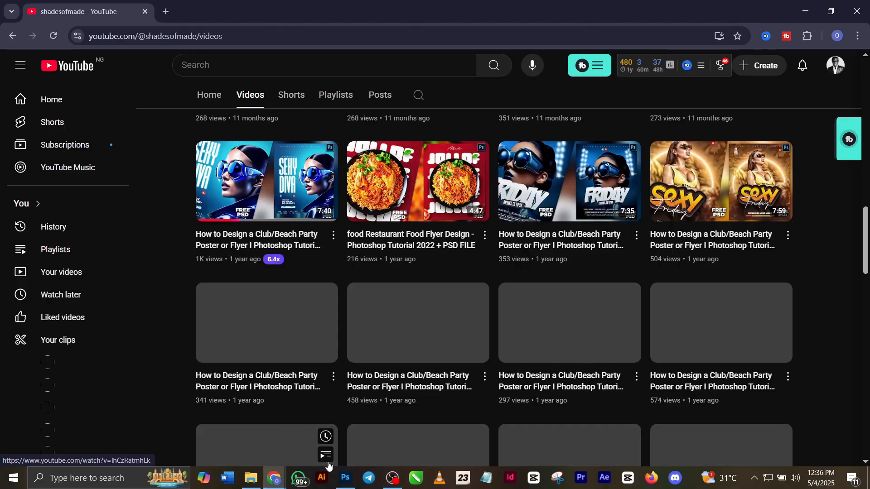
click(345, 478)
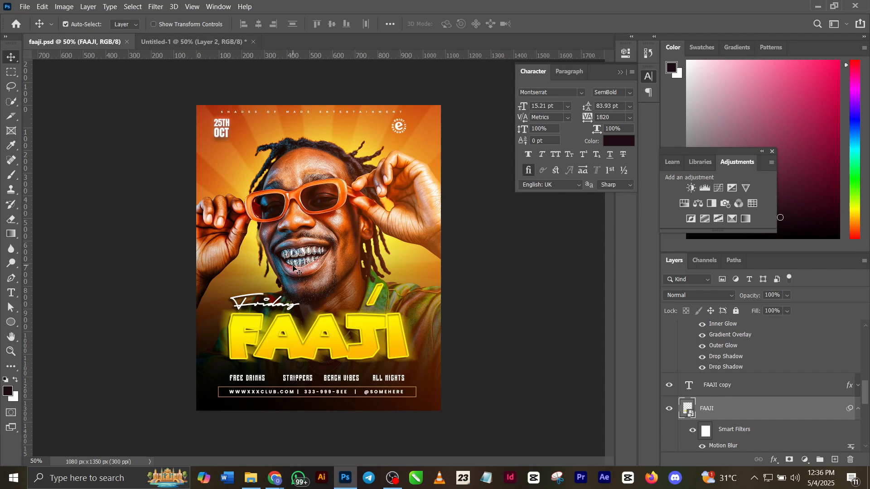
Step: Copy the orange radiating-light background layer from faaji.psd into Untitled-1 and position it to fill the canvas
scroll(770, 384, down, 5)
scroll(765, 385, up, 1)
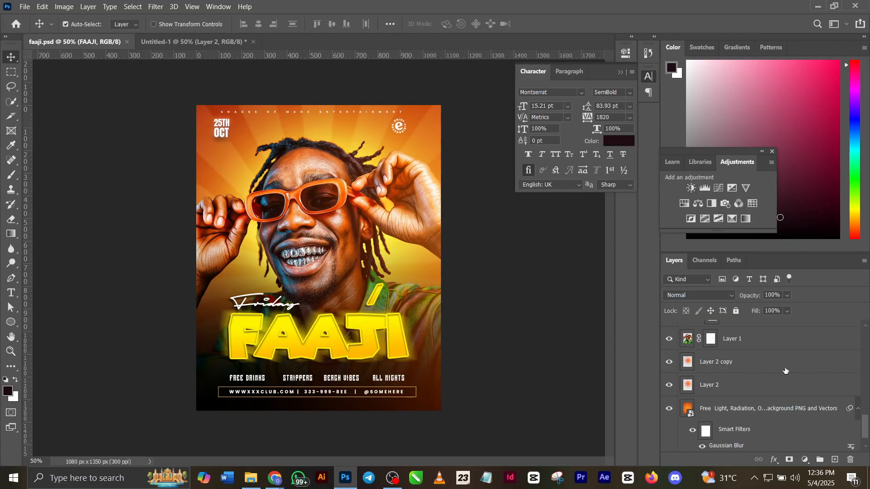
click(752, 410)
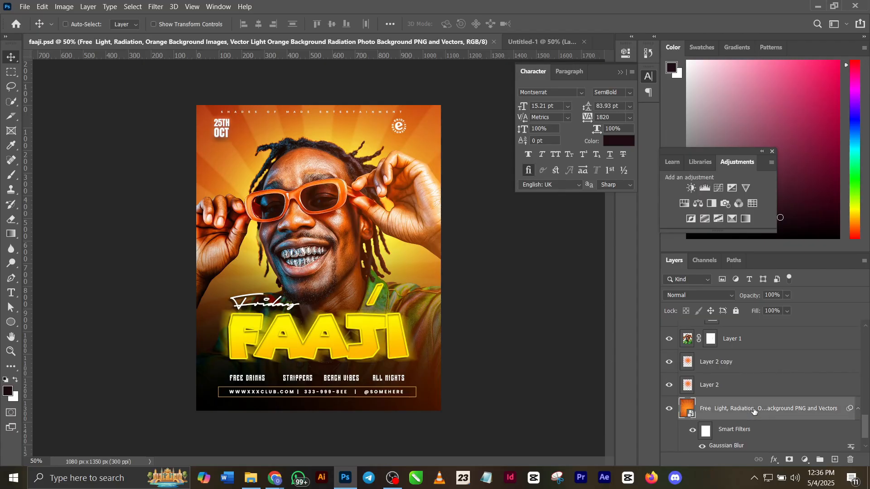
click(547, 42)
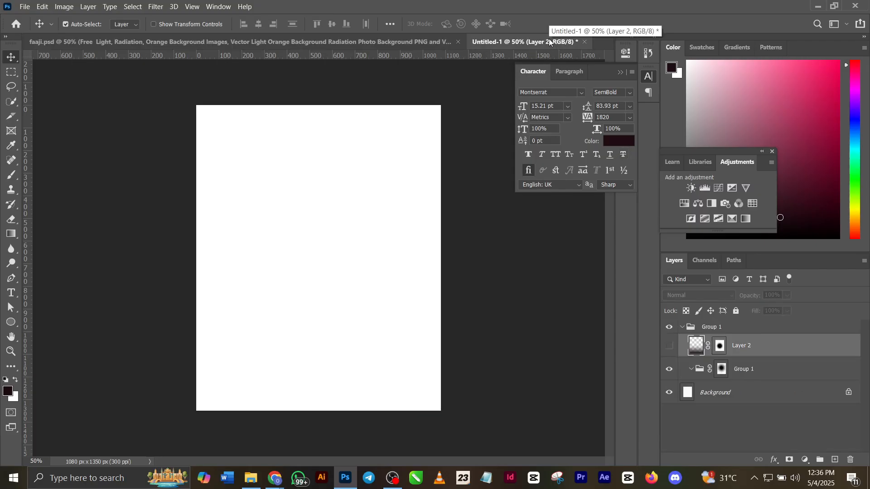
drag(549, 41, 325, 168)
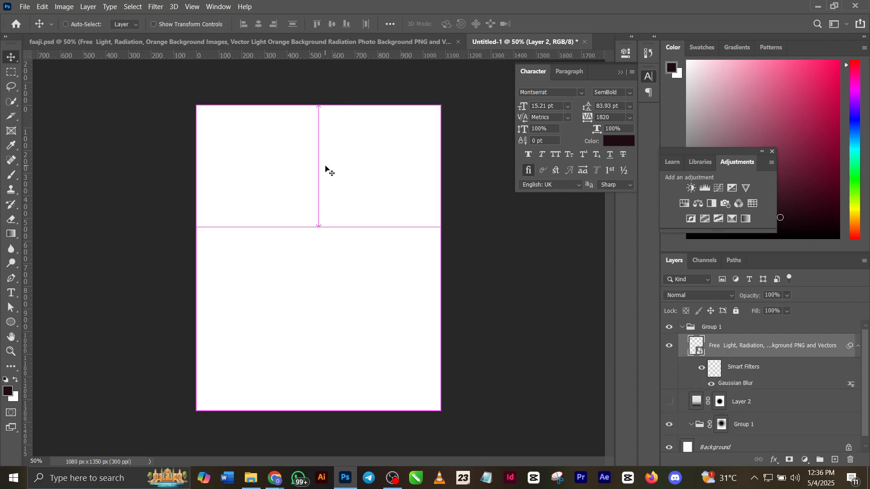
drag(345, 242, 275, 209)
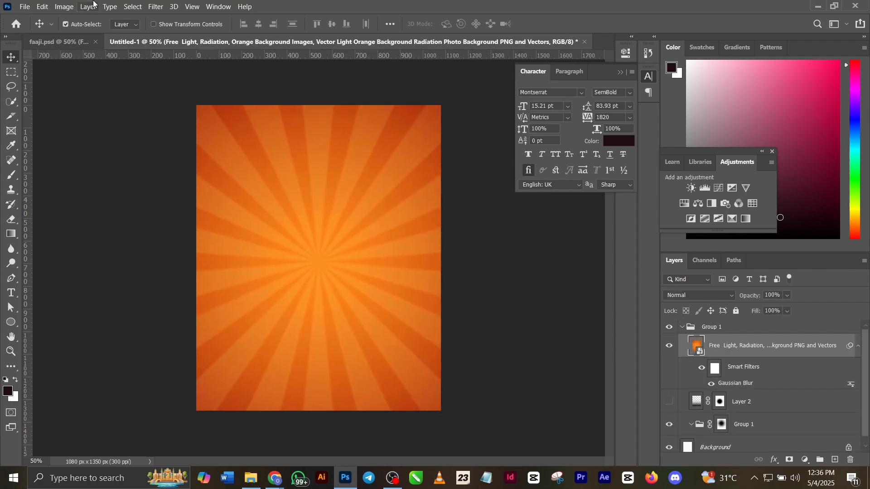
Step: Copy the portrait on Layer 1 from faaji.psd into Untitled-1 above the orange background and move it down to the canvas's lower edge
click(64, 44)
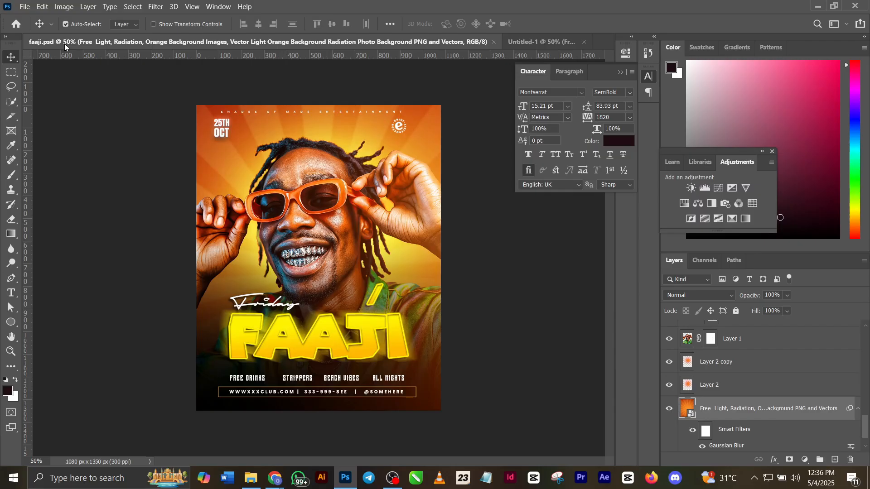
click(748, 390)
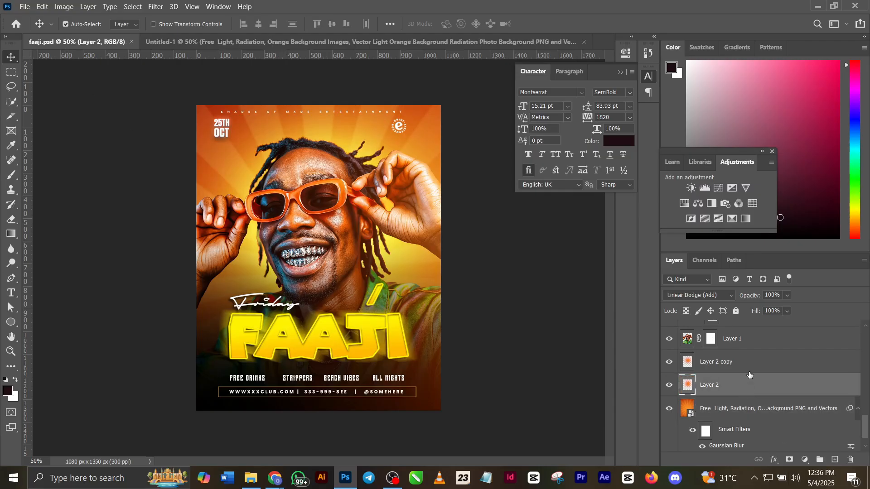
click(751, 344)
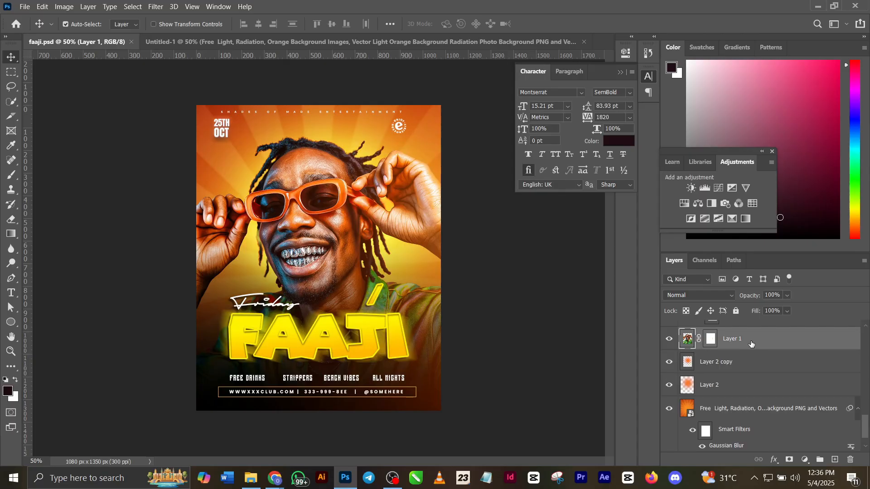
click(221, 42)
key(ctrl+v)
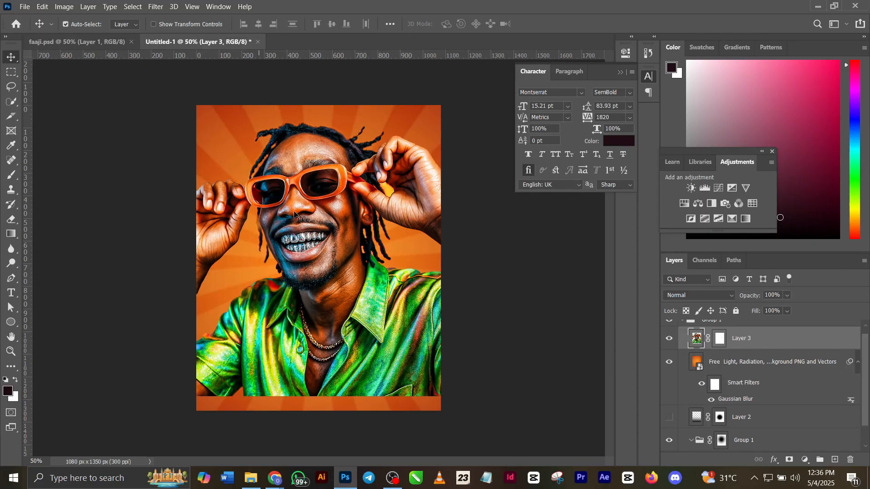
drag(328, 229, 328, 265)
Step: Compare faaji.psd with and without the masked Group 1 shading, and copy that group into Untitled-1 above the portrait
click(91, 41)
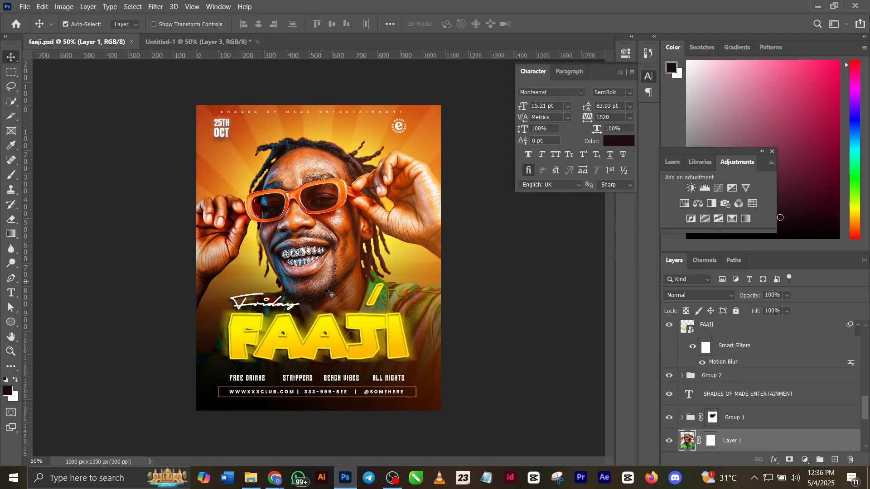
click(669, 417)
click(669, 418)
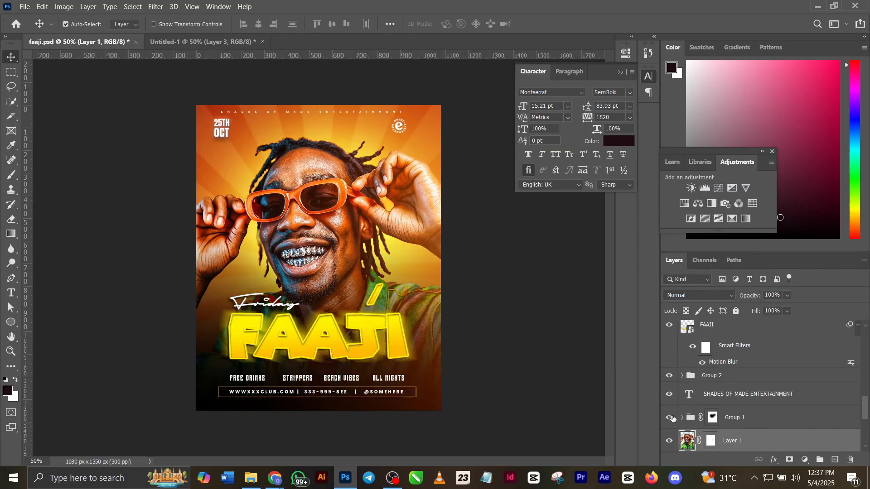
click(747, 424)
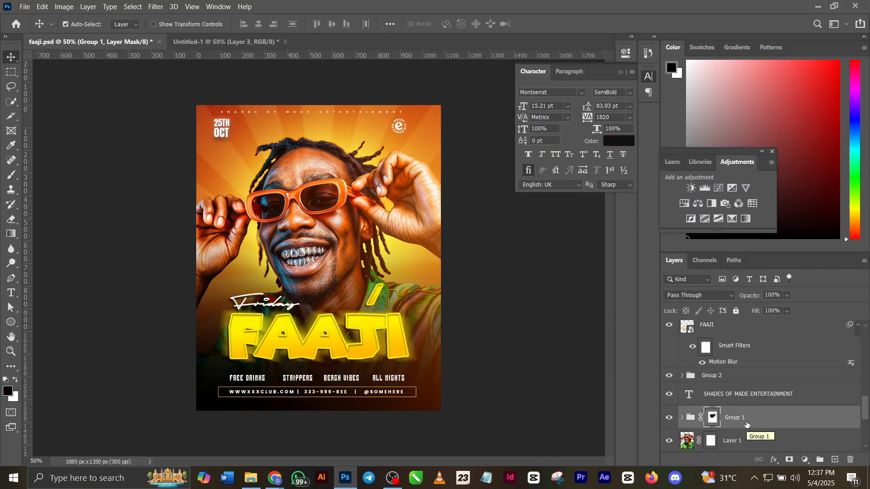
key(ctrl)
click(237, 42)
key(ctrl)
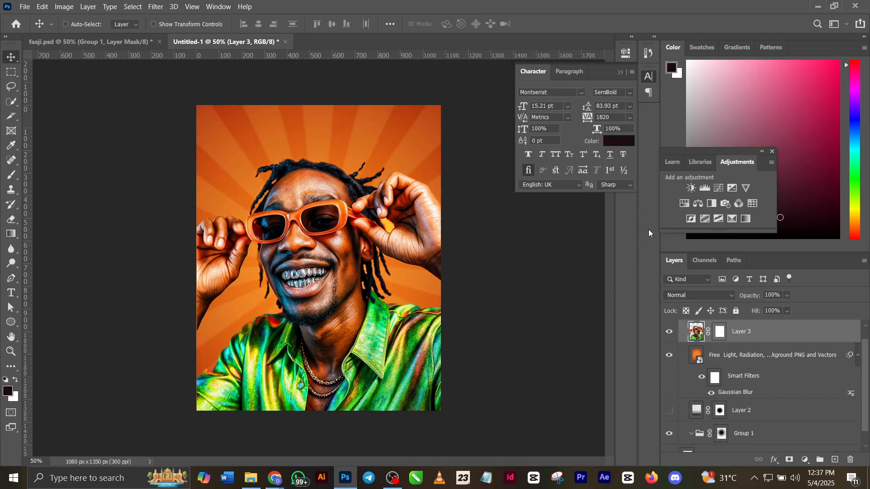
key(ctrl+v)
Step: Transform the pasted Group 1 by moving it down over the portrait to X 541 px, Y 736 px
key(ctrl+t)
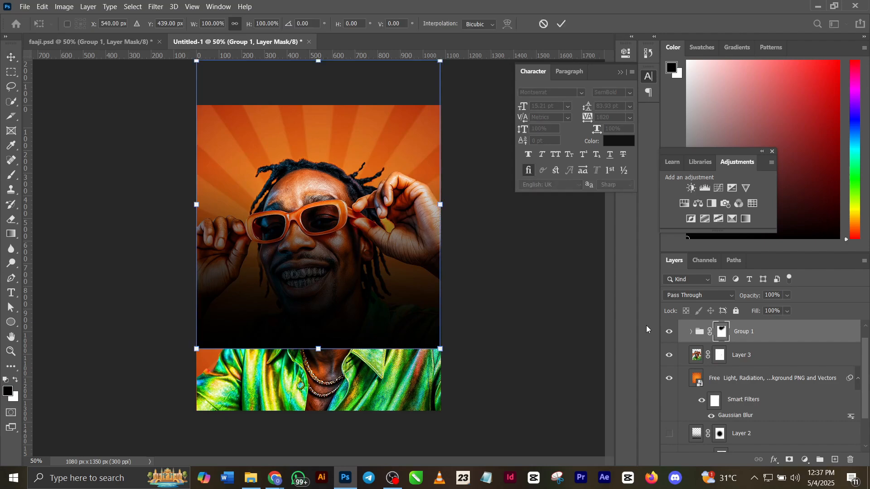
drag(309, 189, 309, 255)
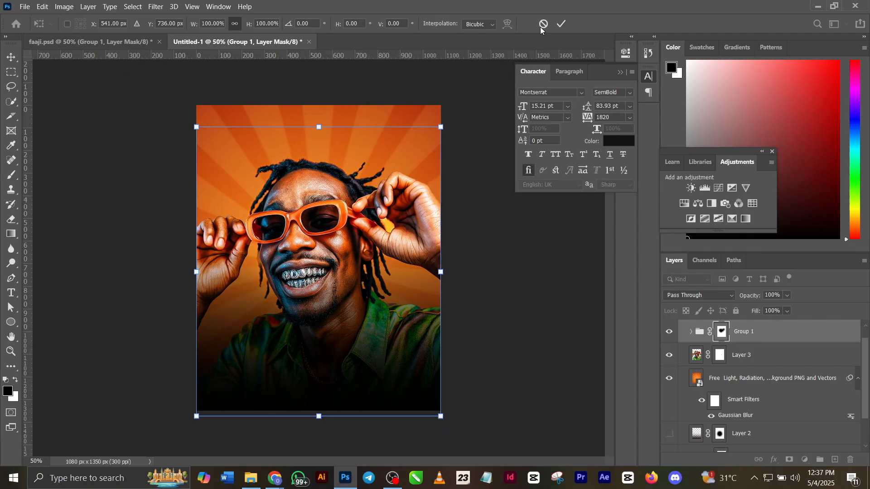
click(562, 23)
Step: Hide the pasted Group 1 and add a new empty layer above it
click(669, 331)
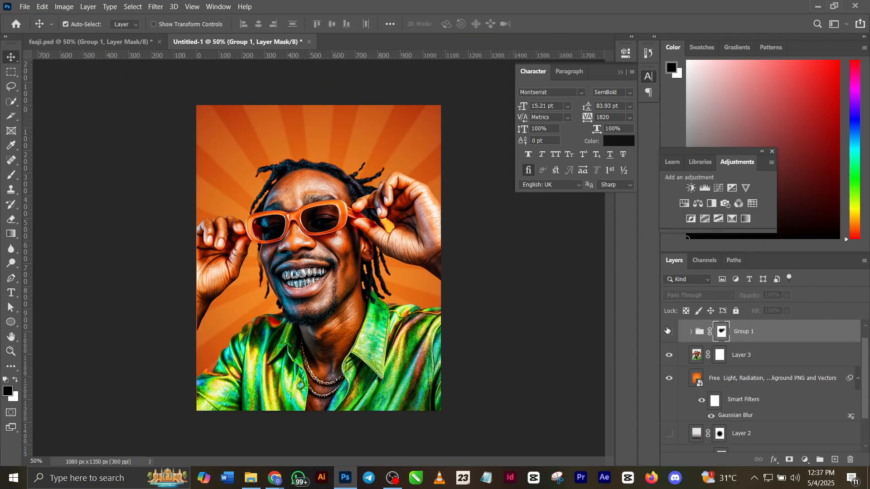
click(836, 458)
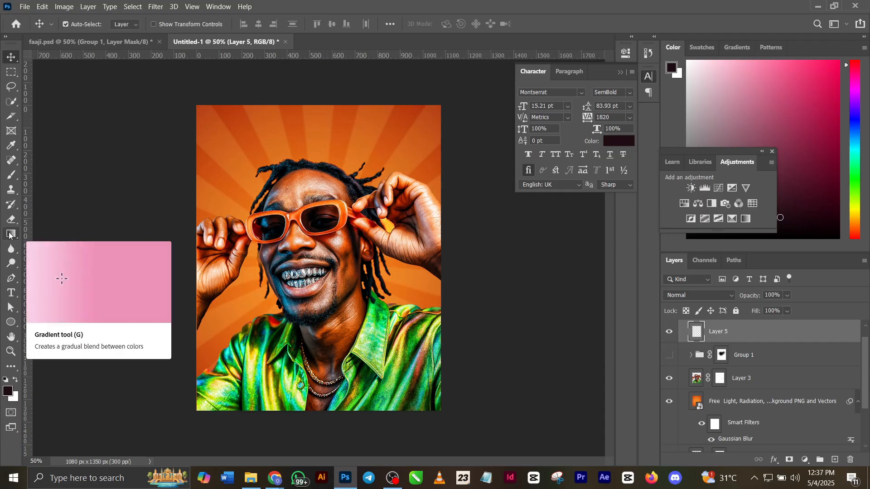
Step: Set the foreground color to 030001 and draw a linear foreground-to-transparent gradient on Layer 5 from below the canvas up to the man's forehead
click(9, 235)
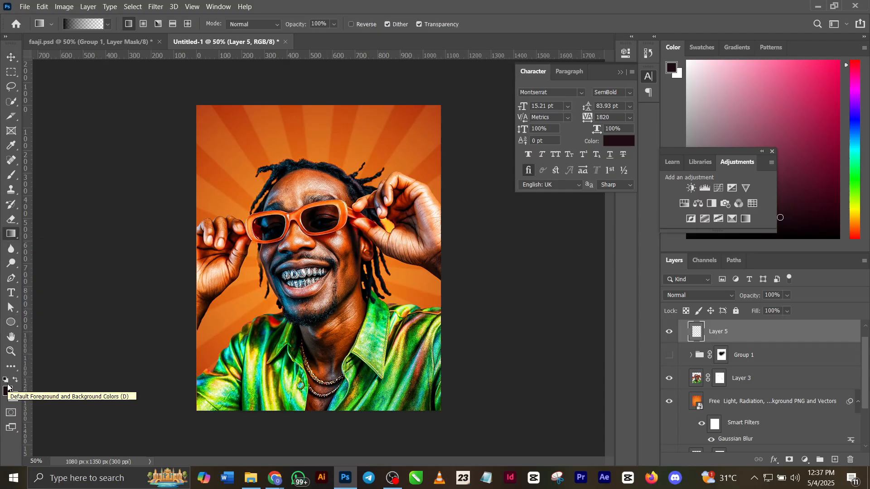
click(6, 392)
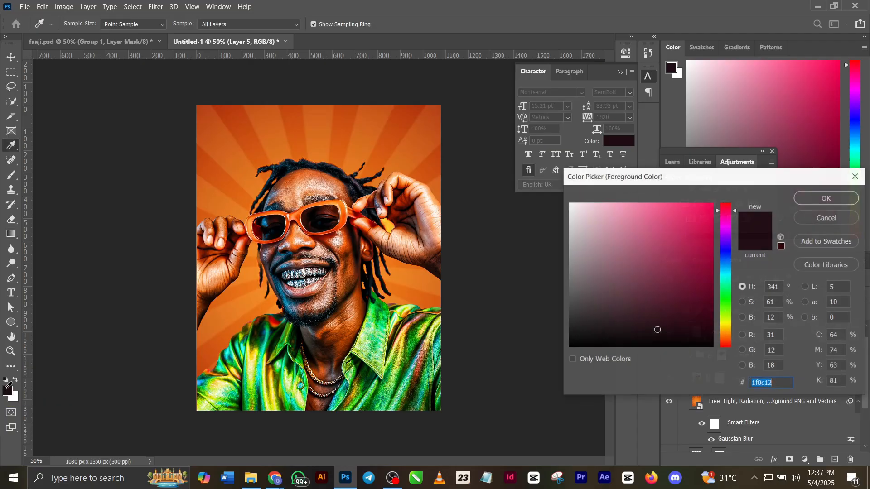
drag(676, 287, 727, 248)
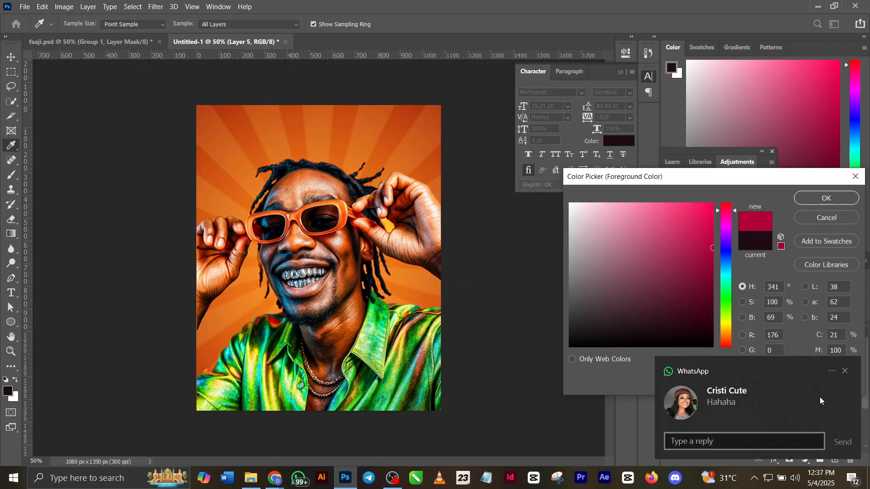
click(844, 371)
mouse_move(712, 278)
mouse_down()
mouse_move(713, 337)
mouse_move(724, 337)
mouse_move(724, 346)
mouse_up()
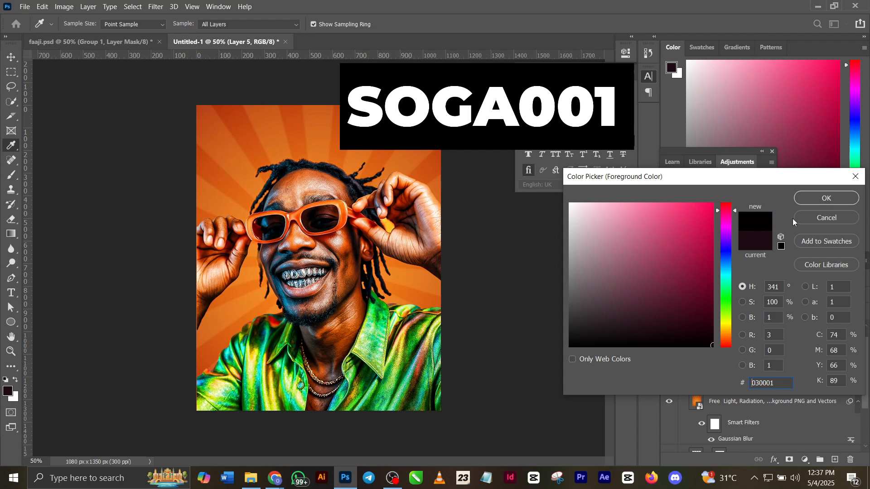
click(805, 198)
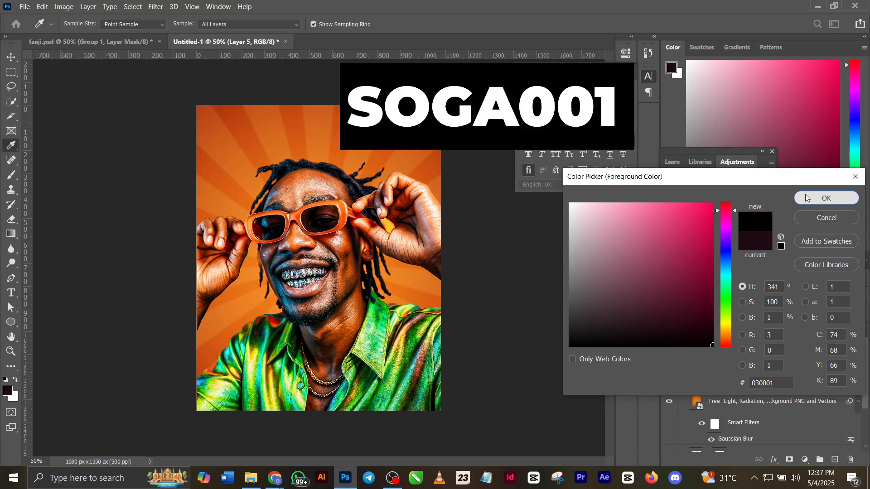
key(g)
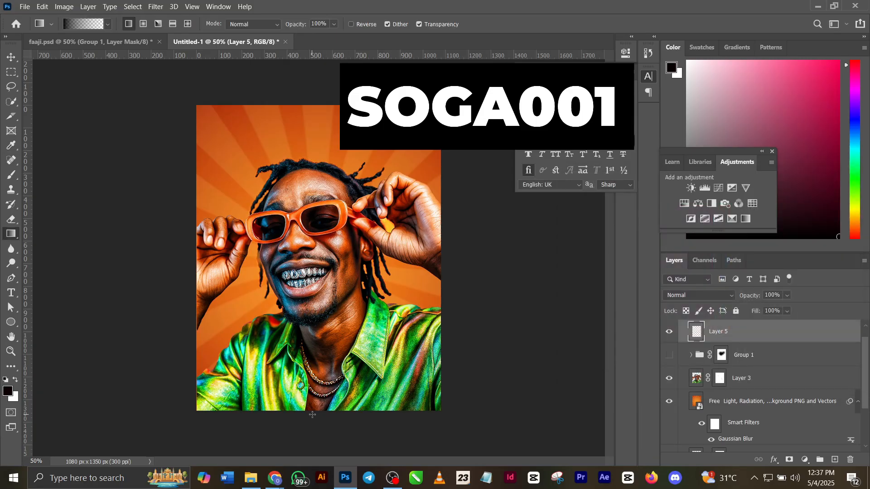
drag(320, 427, 320, 183)
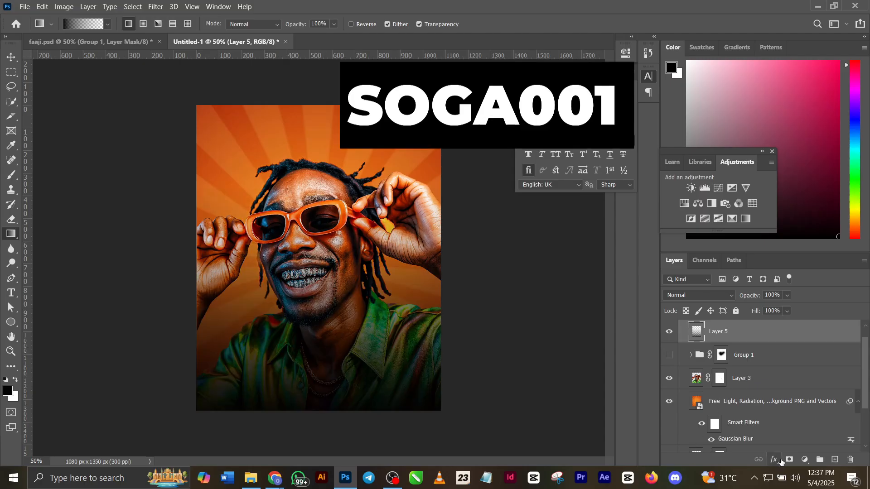
Step: Add a layer mask to Layer 5 and paint black with a soft 600 px brush over the man's face to remove the shading
key(b)
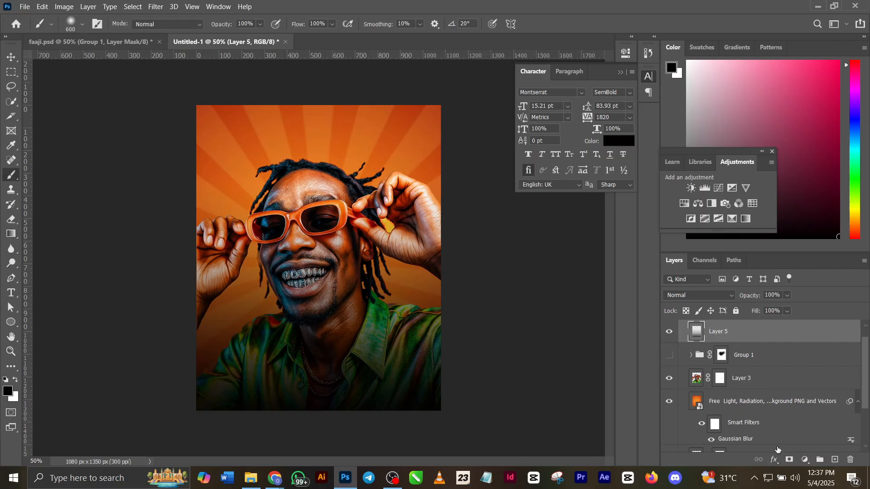
click(790, 461)
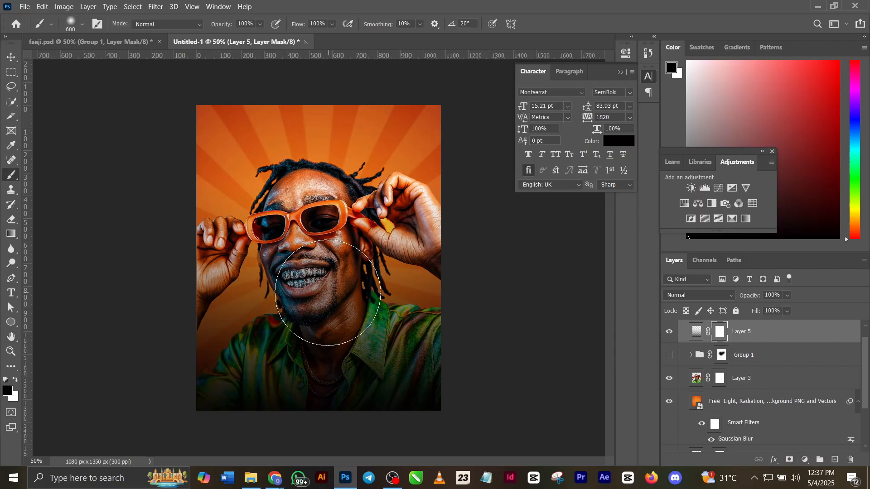
click(318, 293)
click(316, 269)
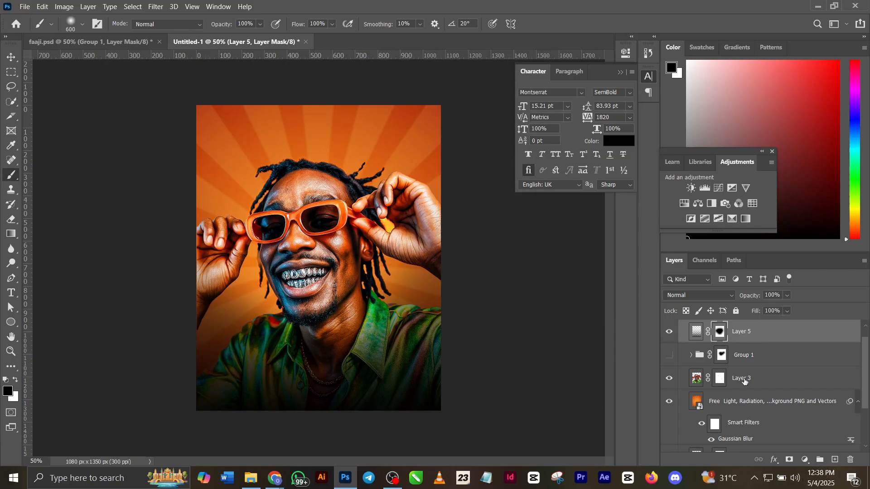
Step: Hide the gradient on Layer 5 and show the pasted Group 1 shading instead
click(669, 333)
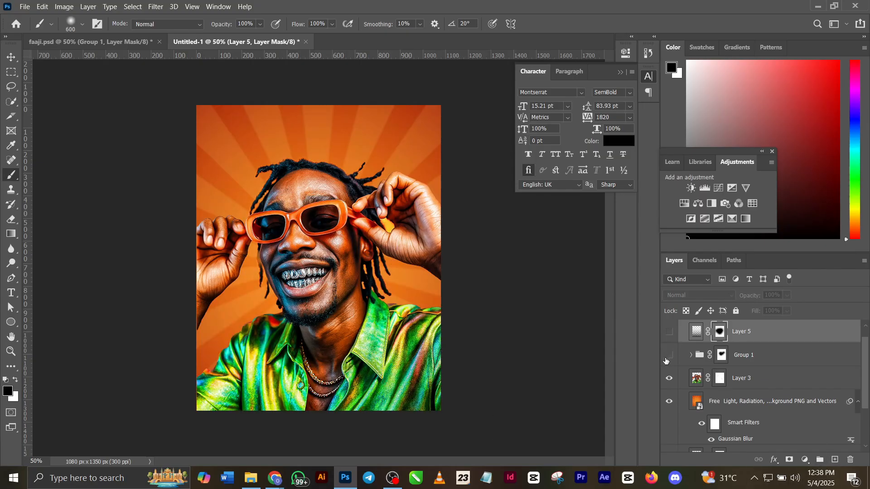
click(669, 355)
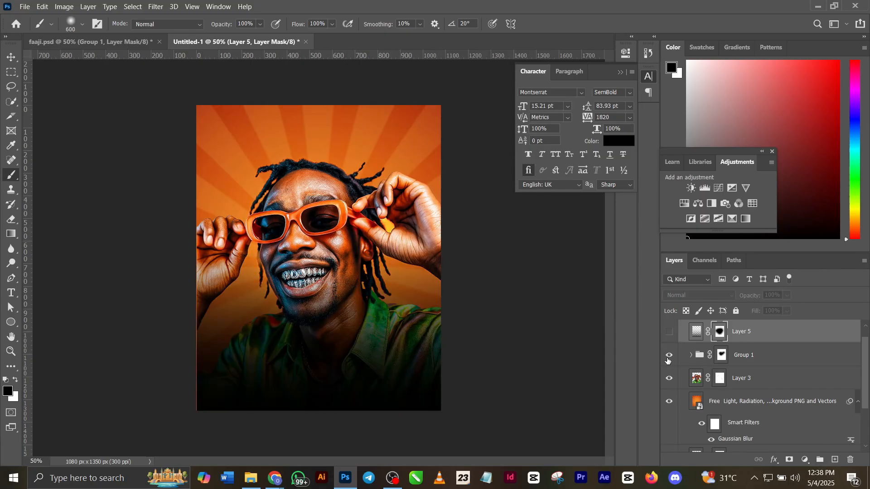
Step: Switch to faaji.psd and hide and show Group 2 to check what it contributes to the flyer
click(99, 42)
key(v)
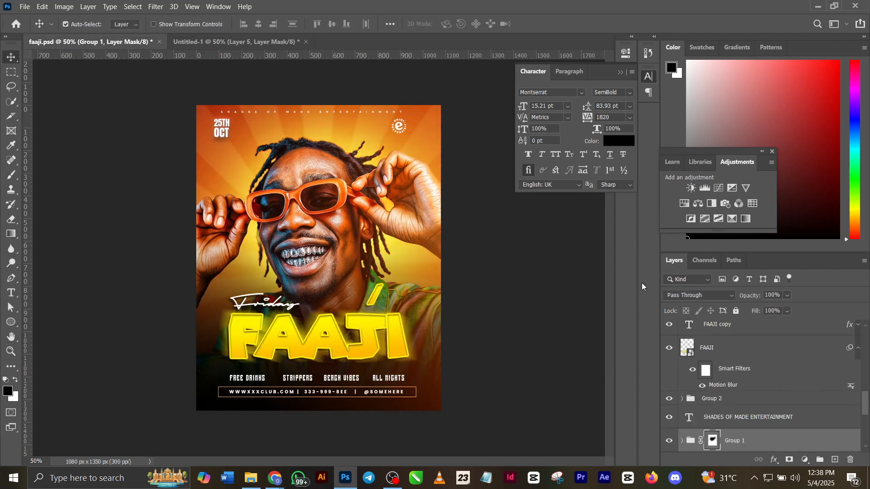
click(667, 399)
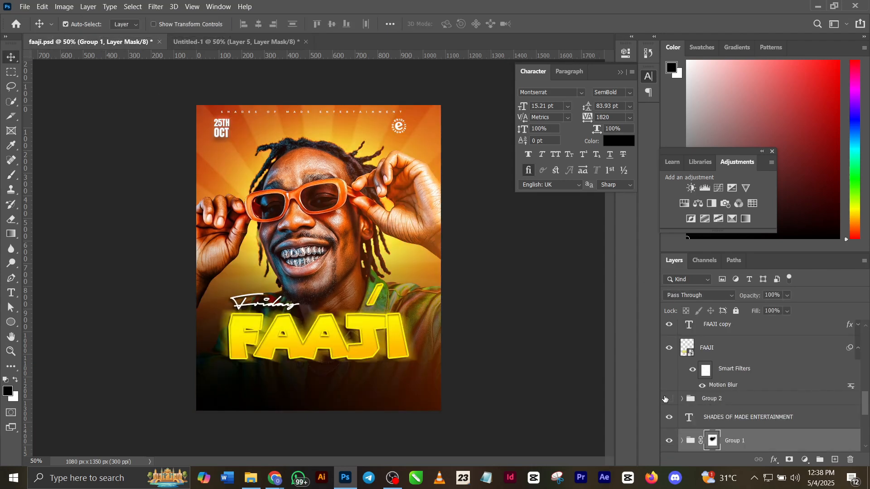
click(667, 399)
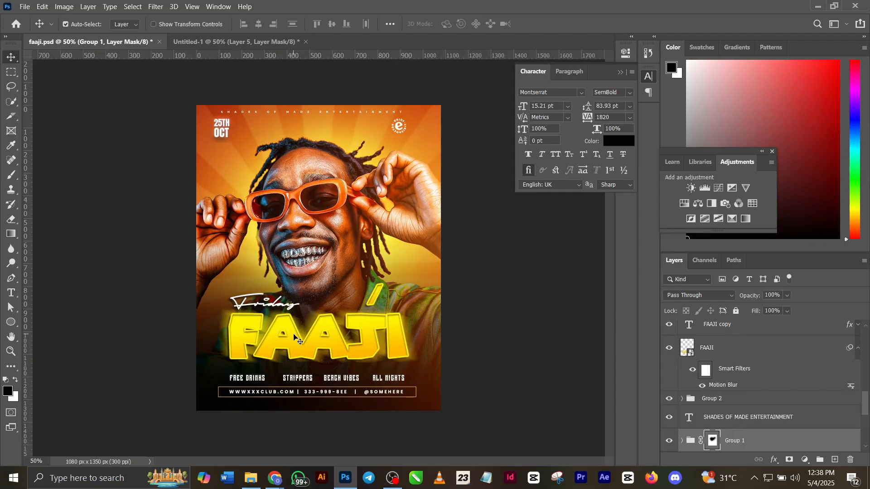
Step: Select the FAAJI copy text layer, open its text to check the font settings, and commit it unchanged
click(328, 344)
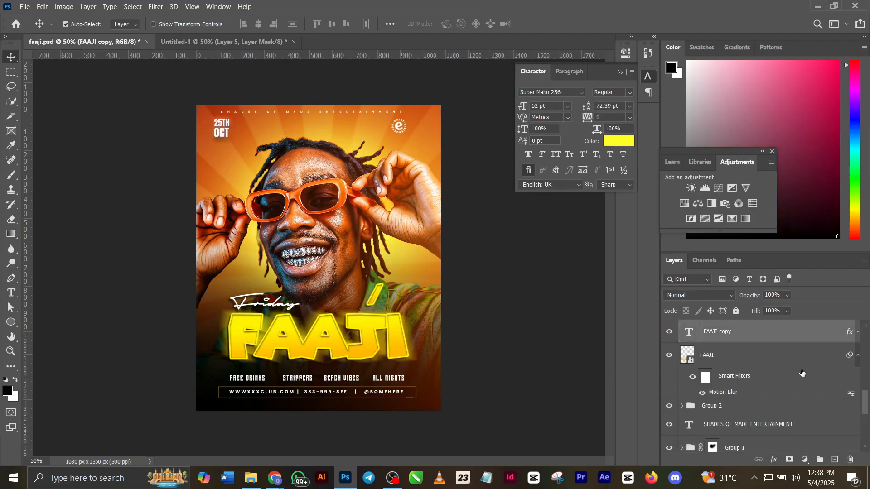
double_click(691, 333)
double_click(690, 333)
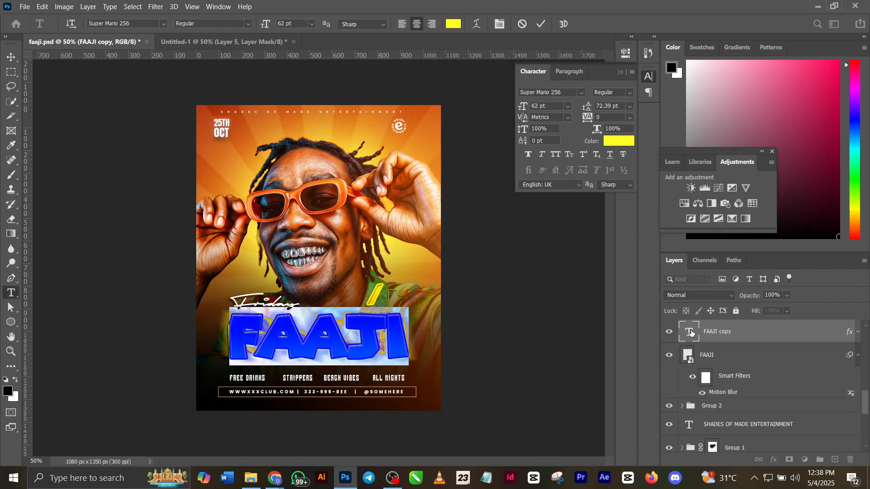
click(541, 24)
key(v)
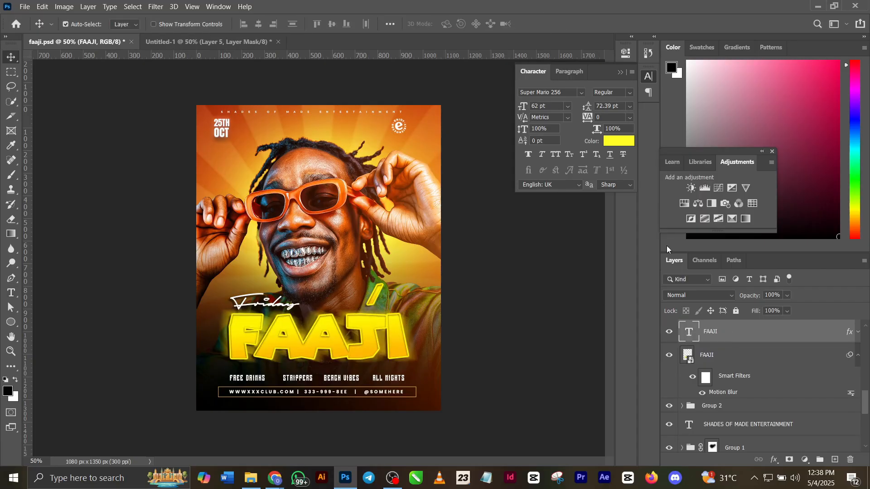
Step: Open the FAAJI text layer's styles and review both Inner Shadow effects and the Inner Glow settings
double_click(849, 333)
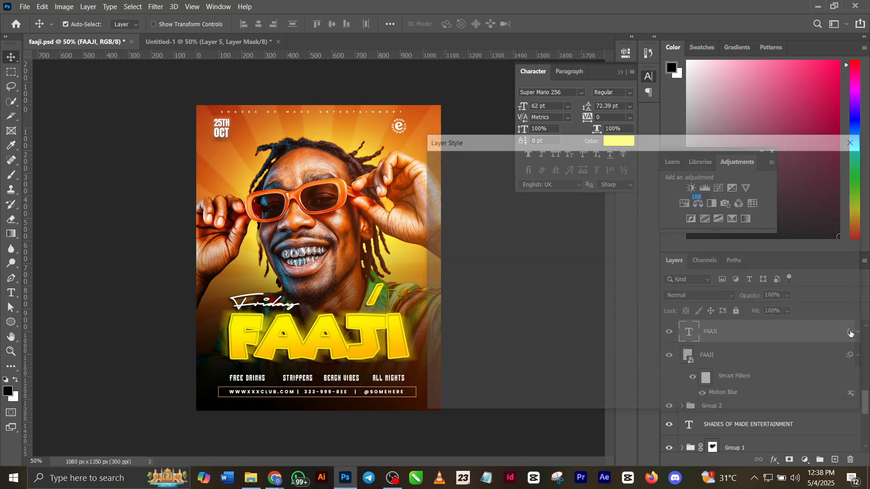
click(481, 252)
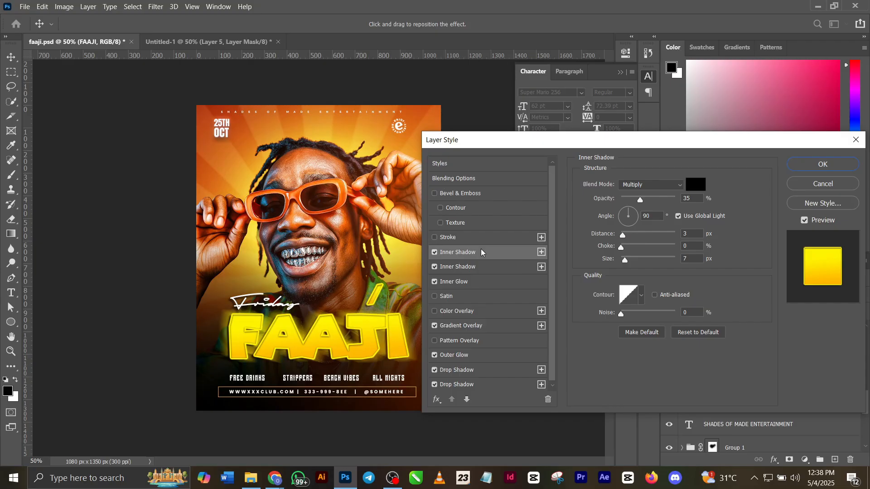
click(489, 269)
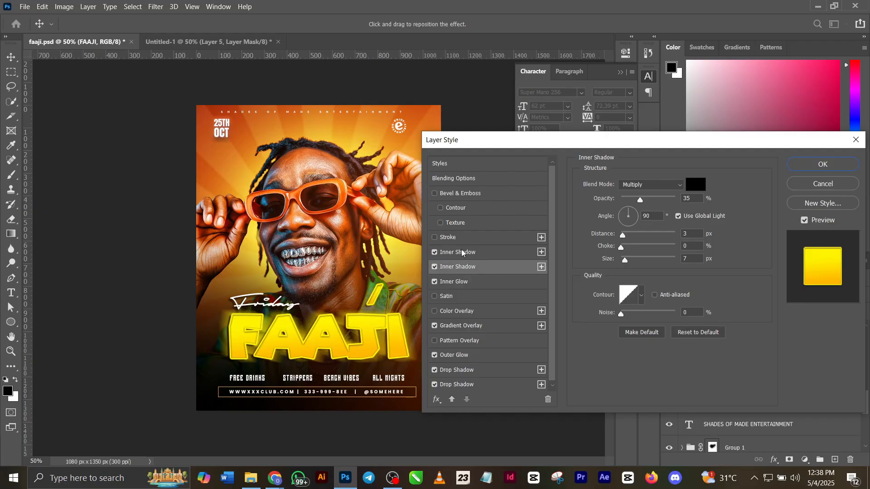
click(463, 284)
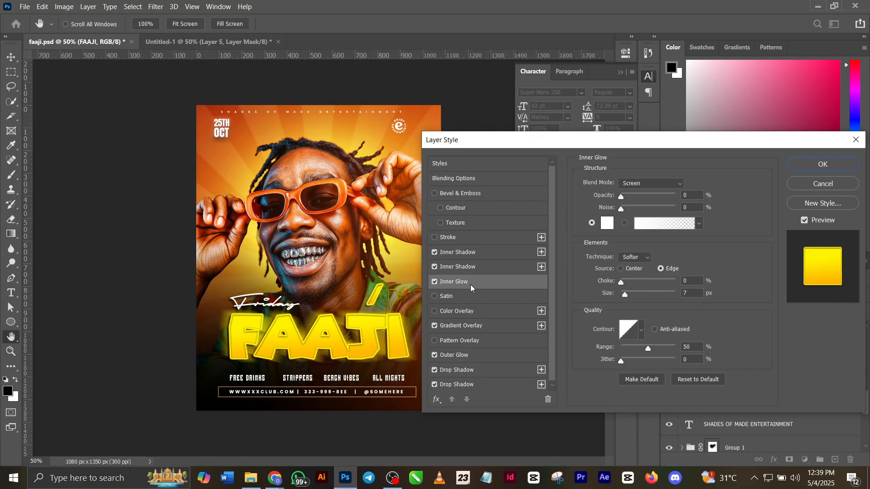
Step: Inspect the colors of both stops in the FAAJI Gradient Overlay's gradient and accept them unchanged
click(488, 326)
click(644, 212)
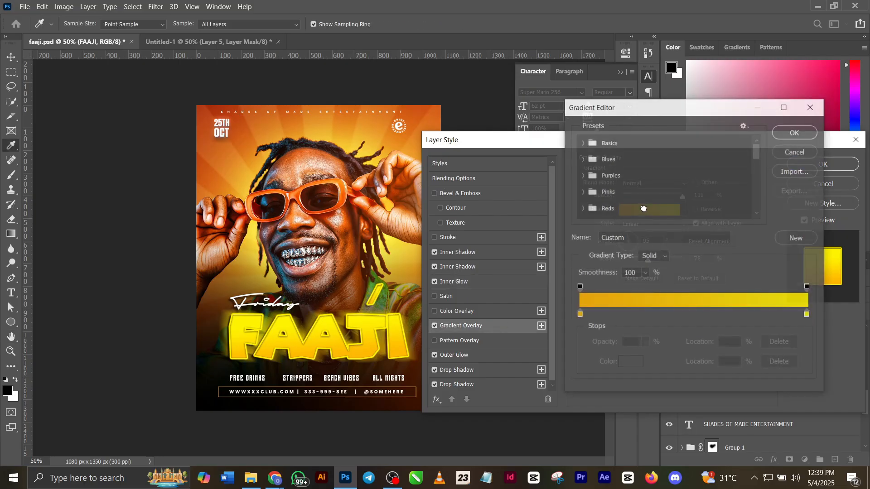
double_click(579, 316)
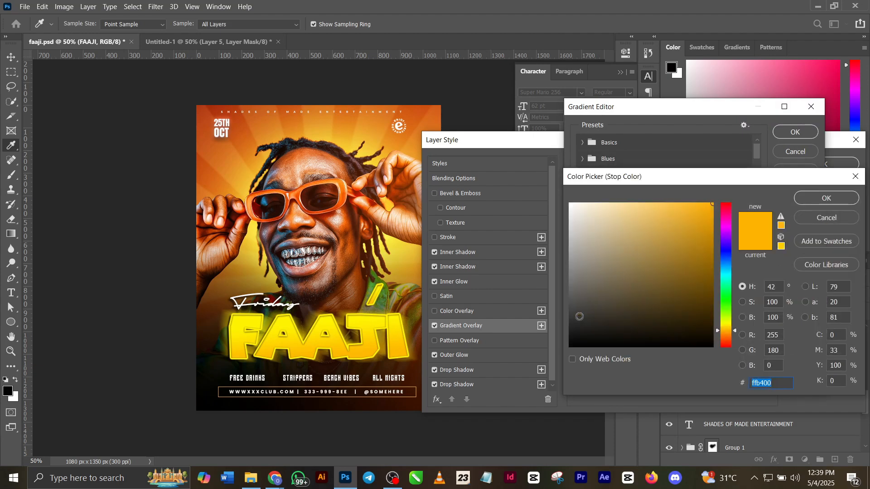
click(809, 201)
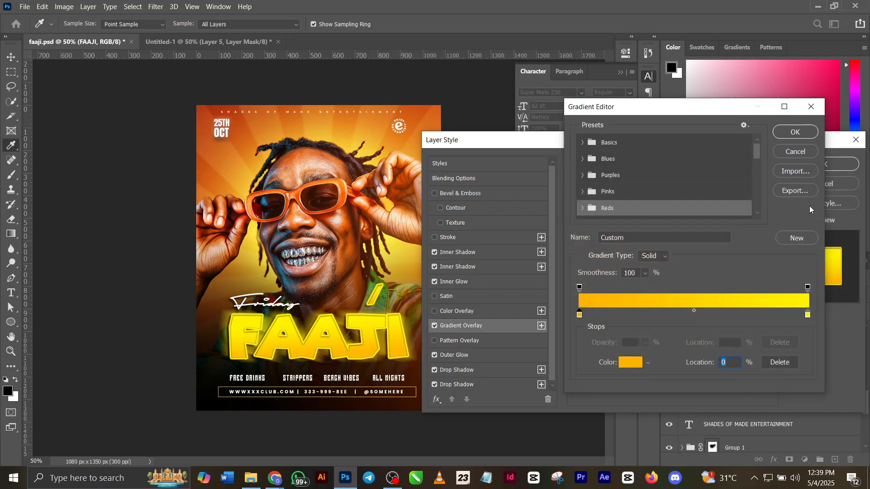
double_click(808, 316)
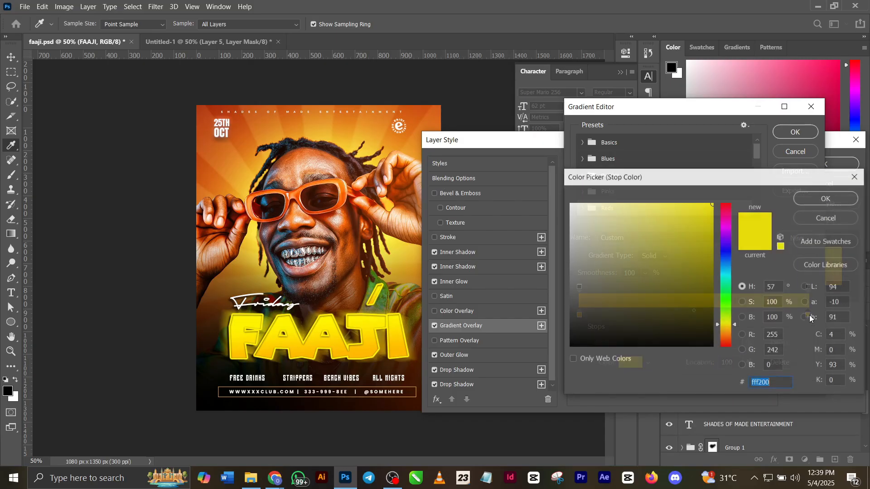
click(822, 197)
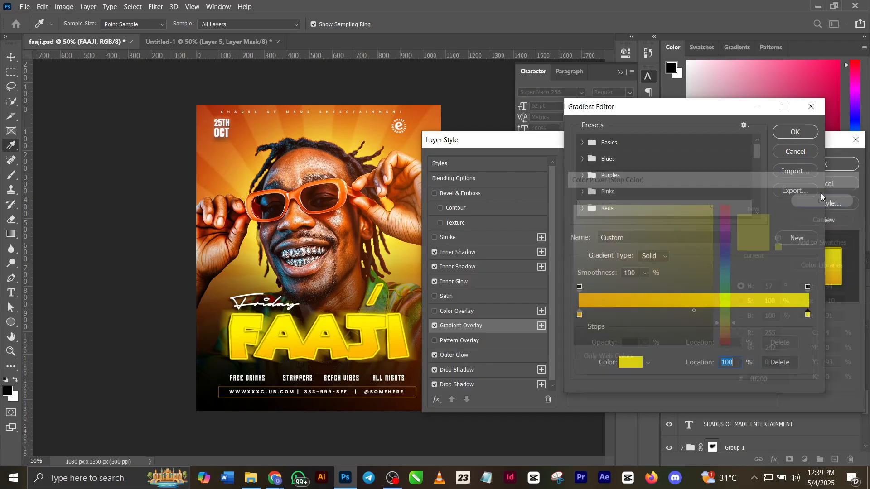
click(795, 131)
Step: Review the Outer Glow and first Drop Shadow settings of the FAAJI text and close its layer styles
click(491, 356)
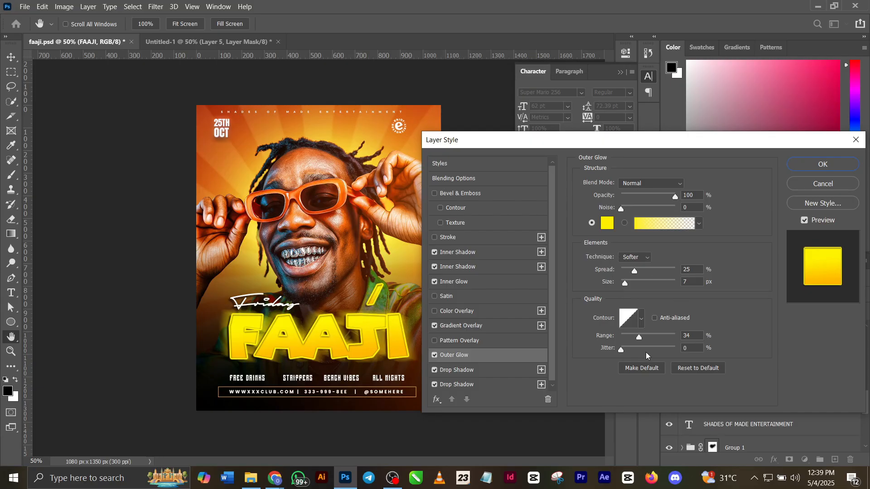
click(482, 371)
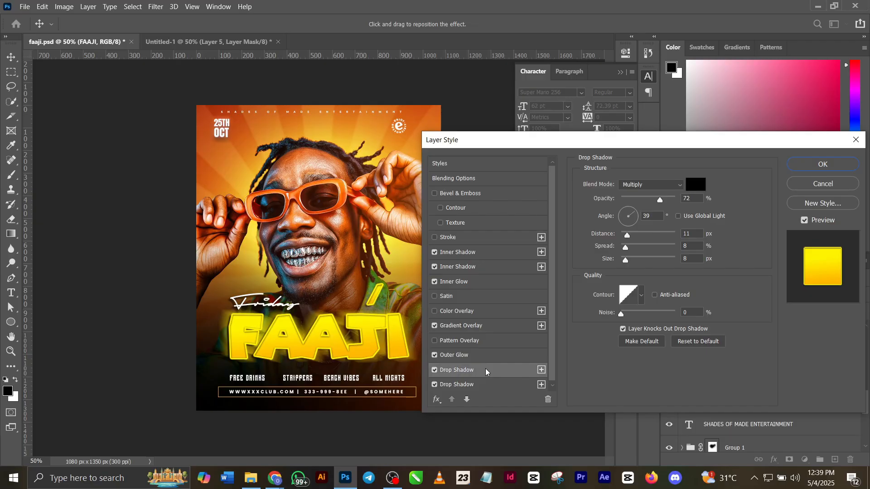
click(831, 165)
Step: Check the Motion Blur angle and distance on the FAAJI smart object below the text layer
click(746, 358)
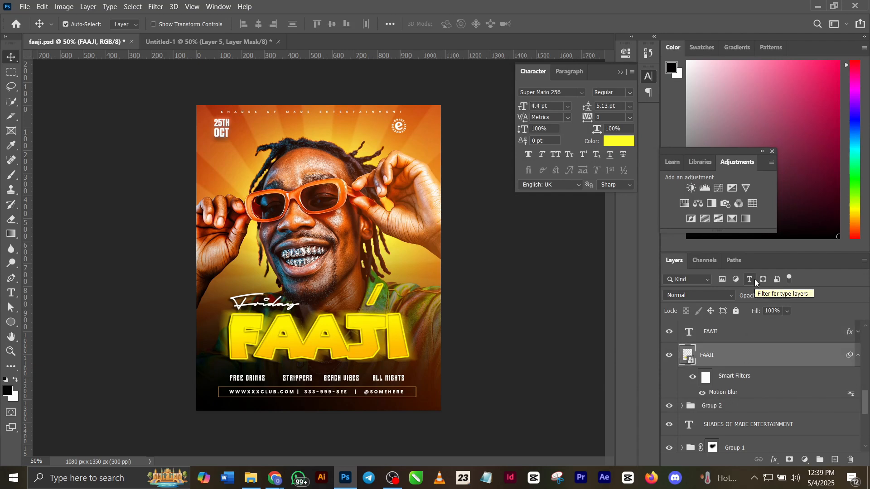
double_click(724, 392)
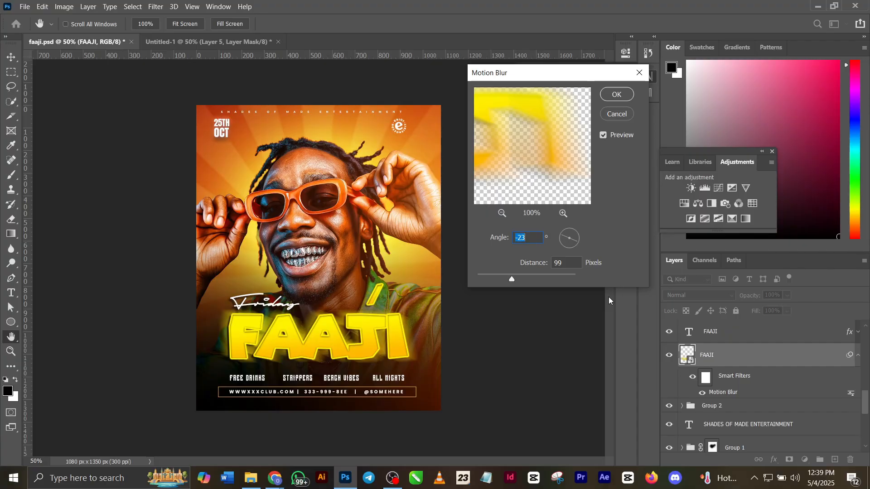
click(619, 93)
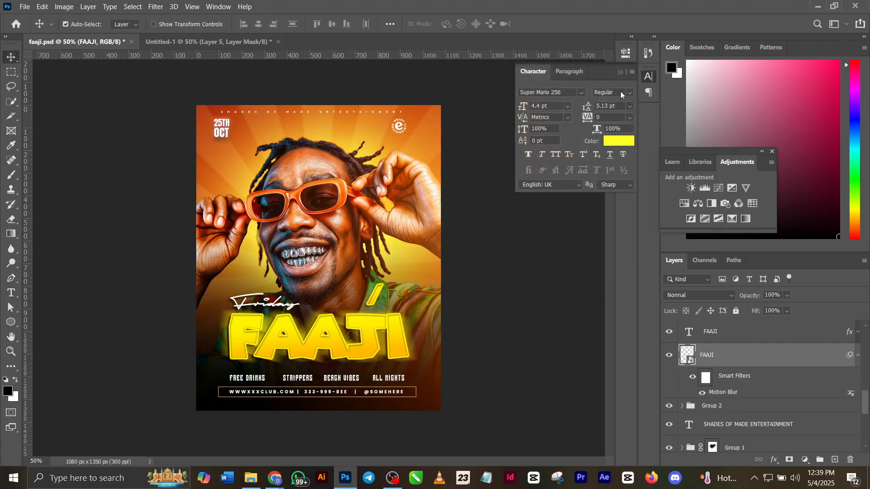
Step: Duplicate the FAAJI text layer and convert the original beneath the copy to a smart object
click(712, 333)
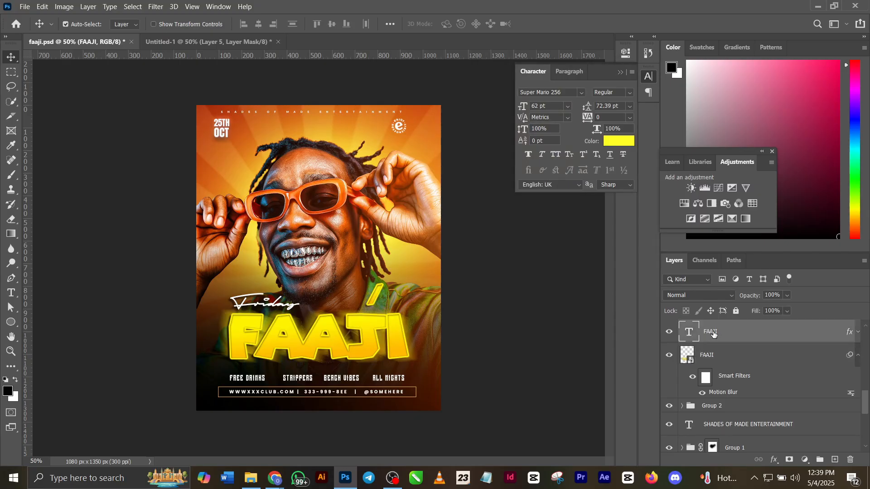
key(ctrl+j)
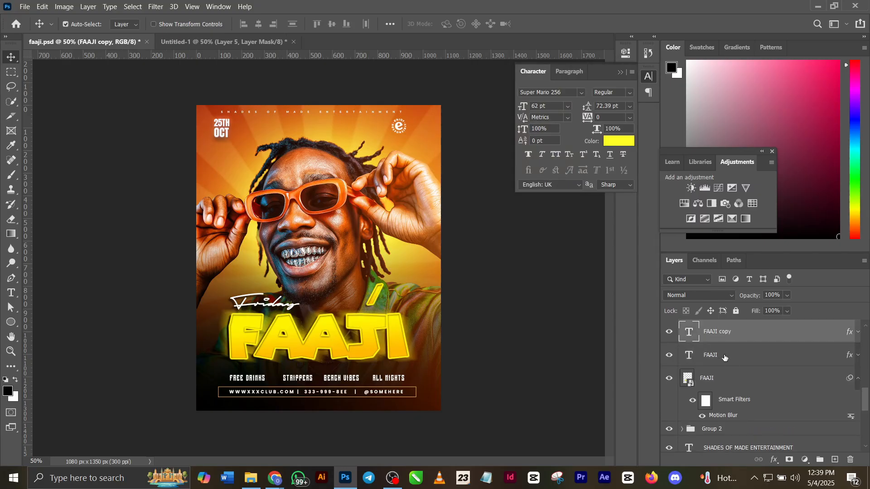
click(724, 356)
right_click(724, 356)
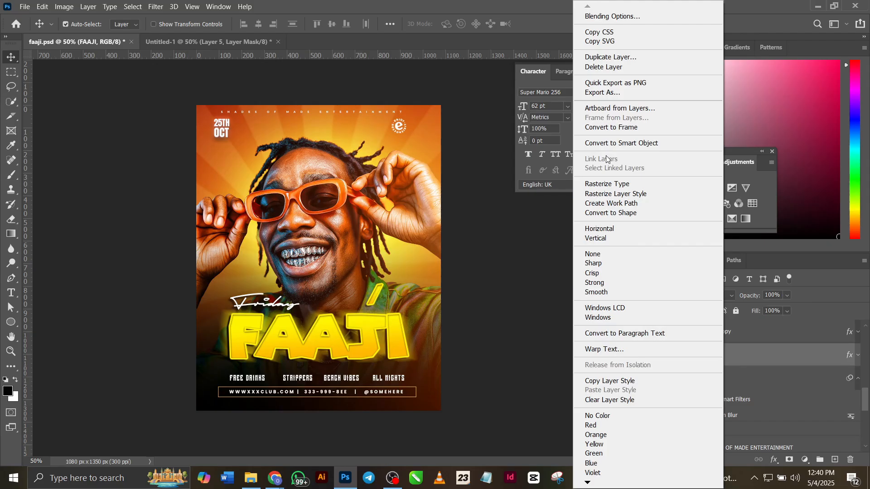
click(629, 143)
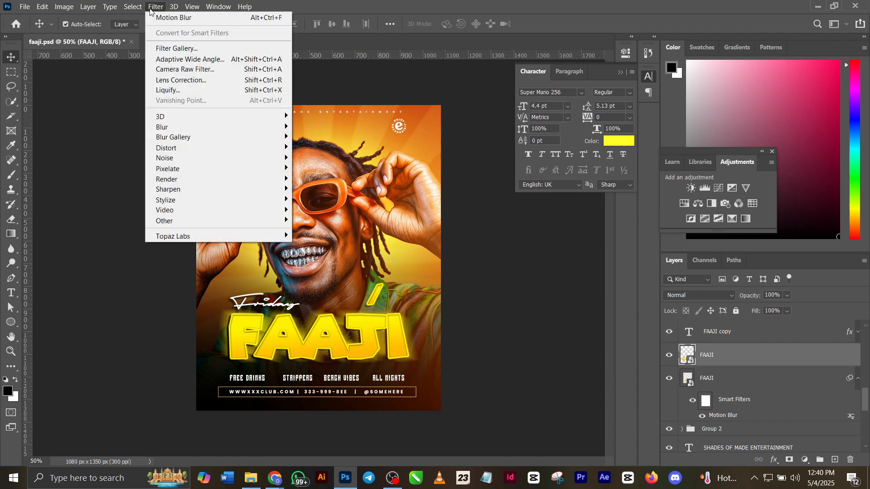
Step: Try a Motion Blur of -23° and 99 pixels on the new FAAJI smart object, cancel it and delete that layer
click(155, 7)
mouse_move(233, 130)
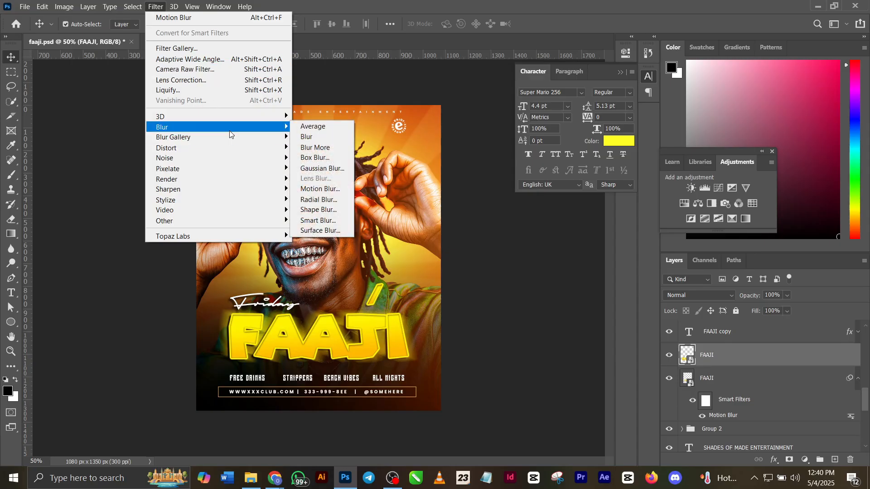
click(320, 189)
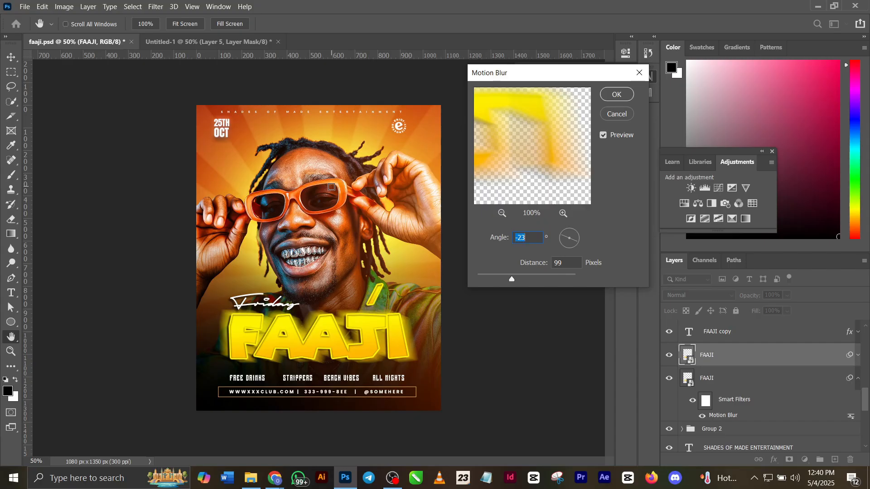
click(625, 114)
key(Delete)
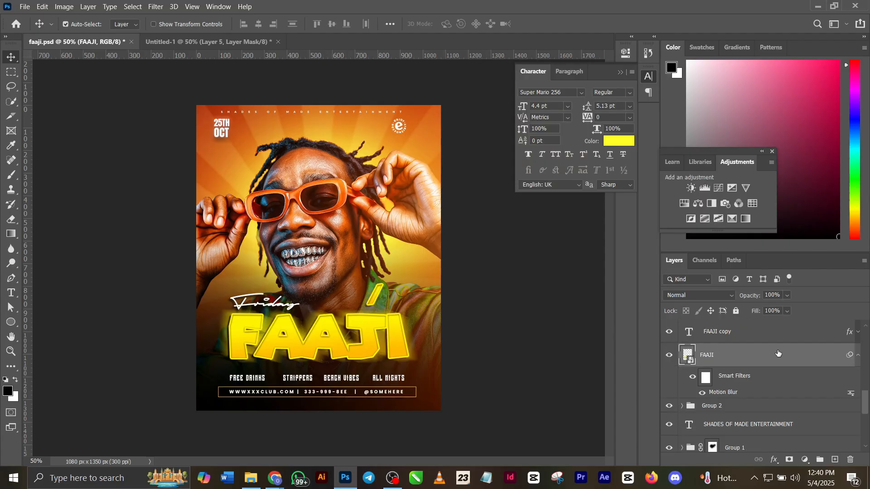
key(ctrl+z)
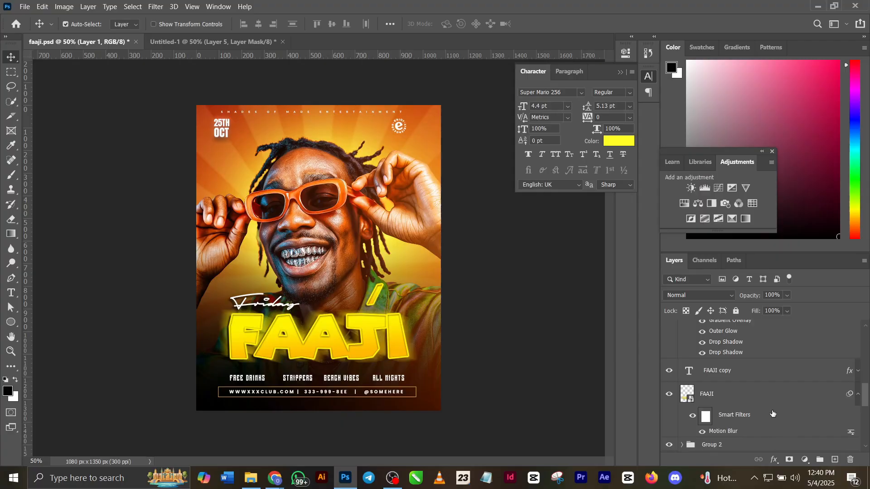
Step: Compare the title with and without the motion-blurred FAAJI smart object by switching its visibility off and on
click(669, 394)
click(669, 394)
scroll(750, 411, up, 1)
scroll(750, 410, up, 3)
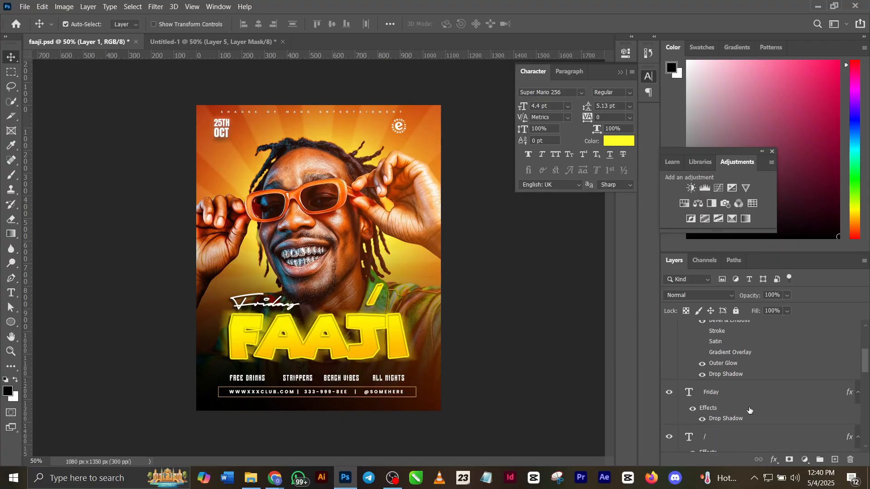
scroll(750, 410, up, 3)
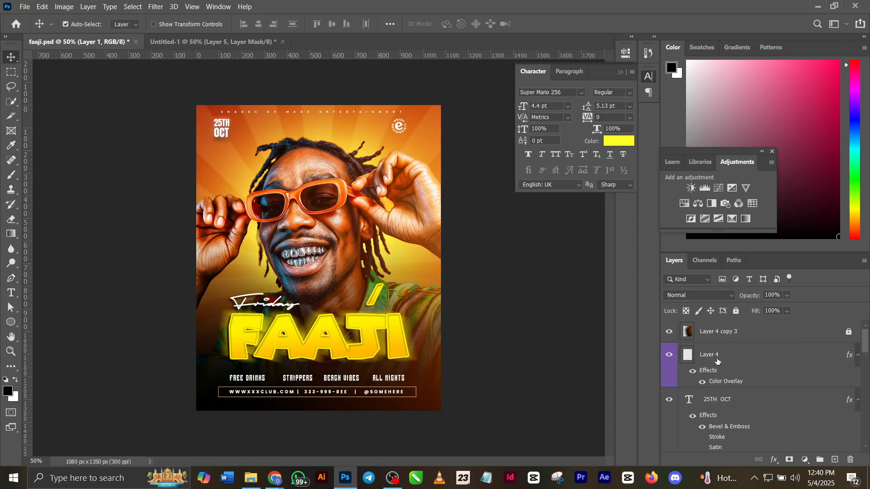
Step: Open the 25TH OCT and Friday texts in turn to check their fonts, leaving both unchanged
click(221, 137)
double_click(221, 137)
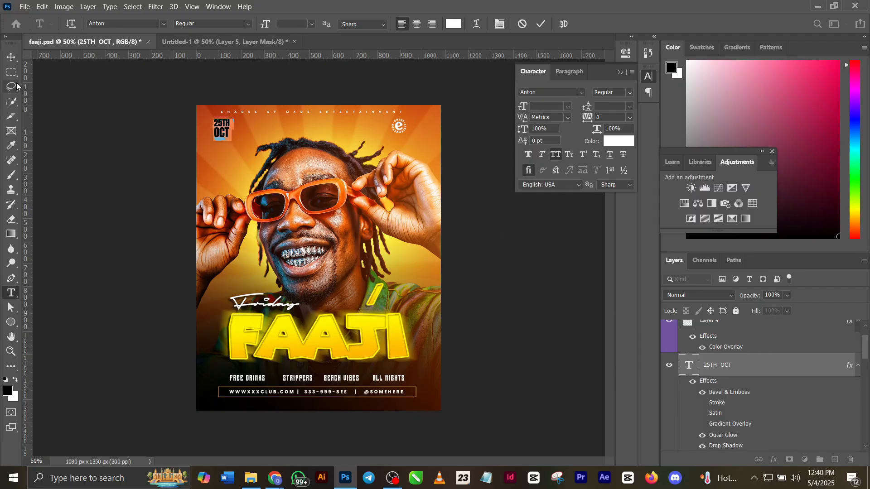
click(12, 57)
click(279, 310)
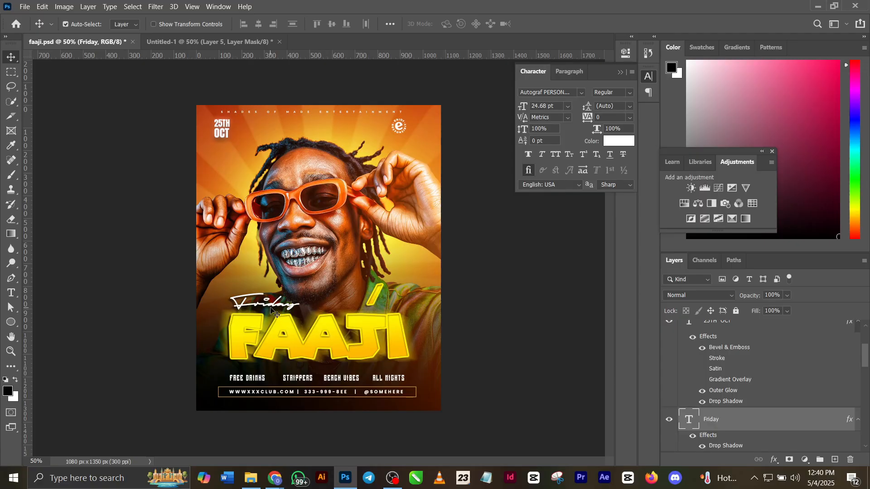
double_click(690, 421)
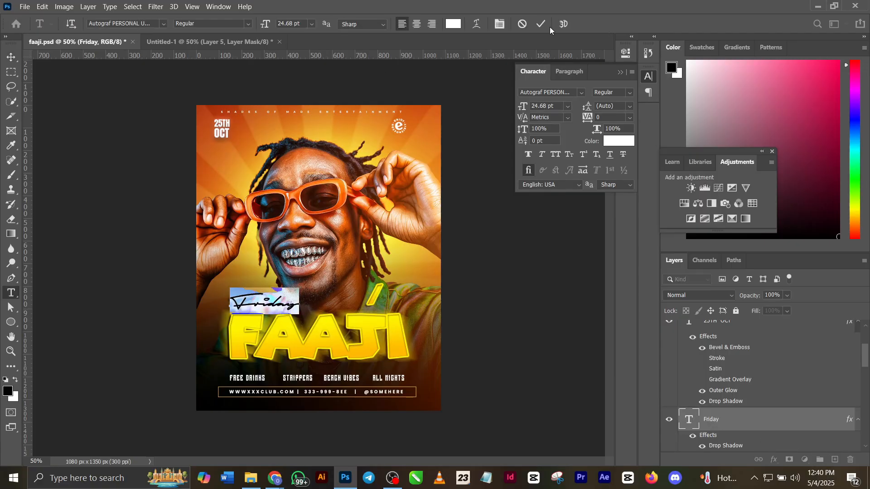
click(543, 24)
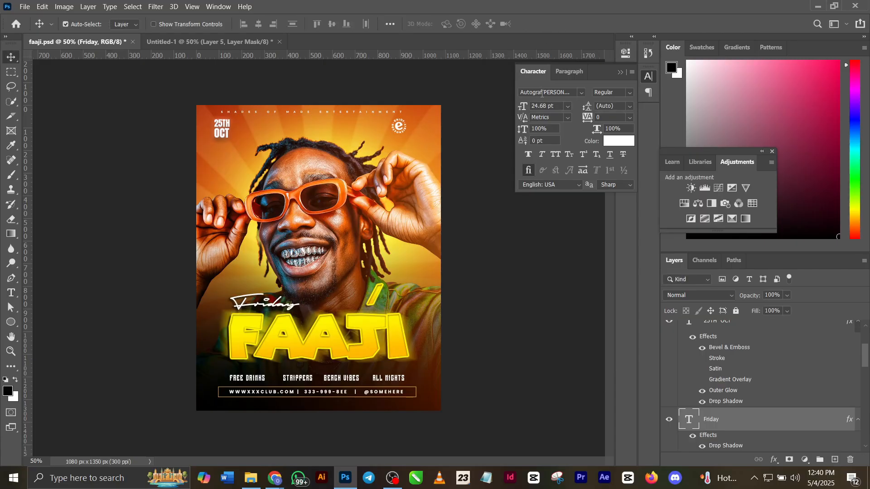
Step: Unlock Layer 4 copy 3 at the top of the layer stack
scroll(792, 366, up, 3)
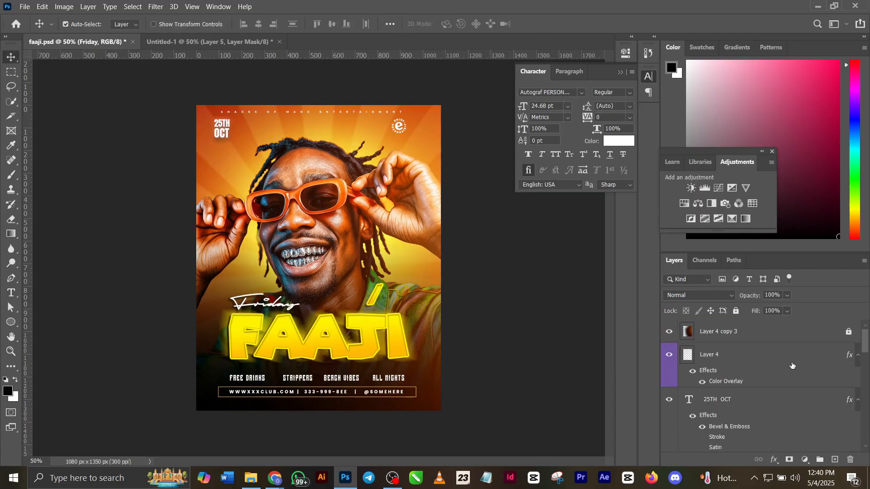
click(848, 332)
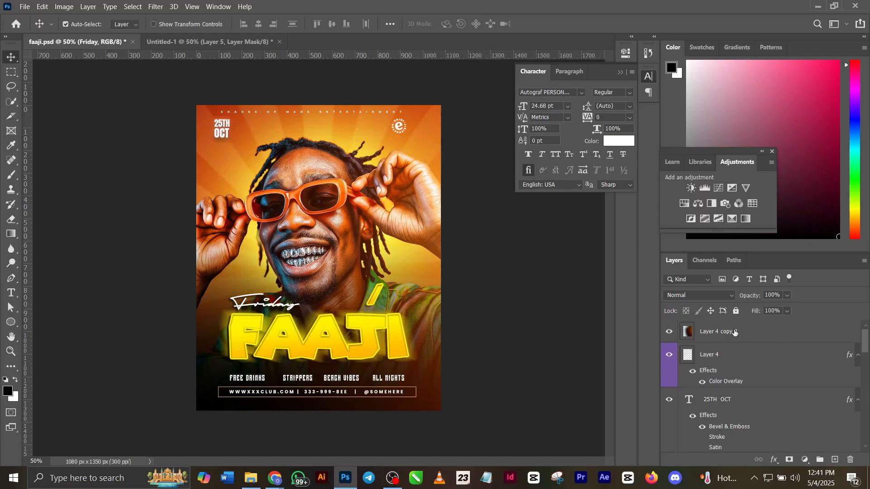